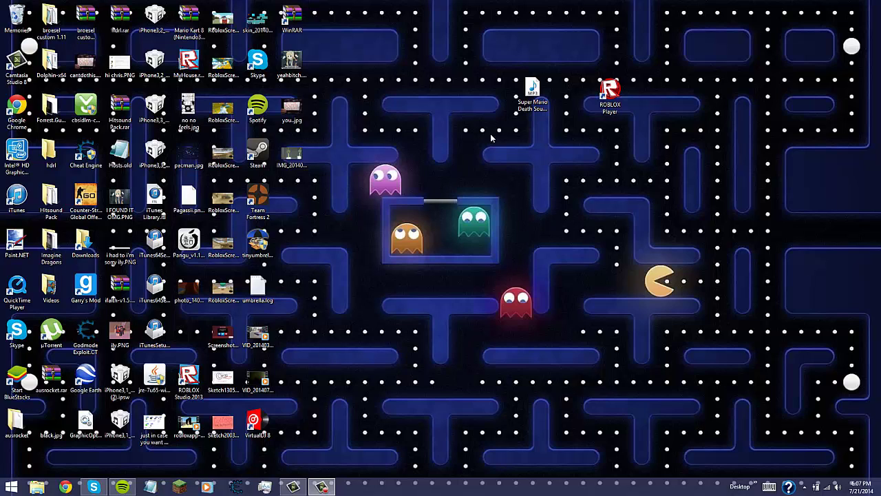
{"action": "left_click_drag", "start_coordinate": [531, 99], "coordinate": [567, 126]}
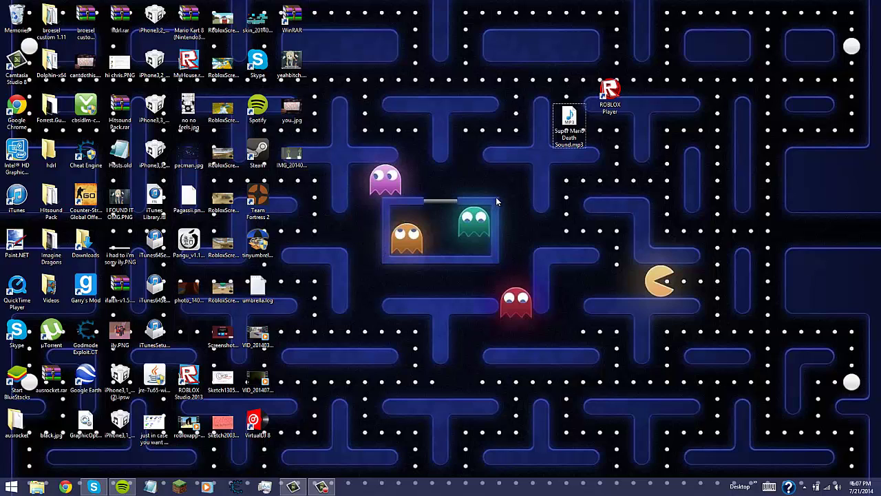
{"action": "left_click_drag", "start_coordinate": [497, 198], "coordinate": [383, 265]}
Step: Switch to Chrome, load roblox.com and open the Fencing game page from the recently played games
{"action": "left_click", "coordinate": [64, 487]}
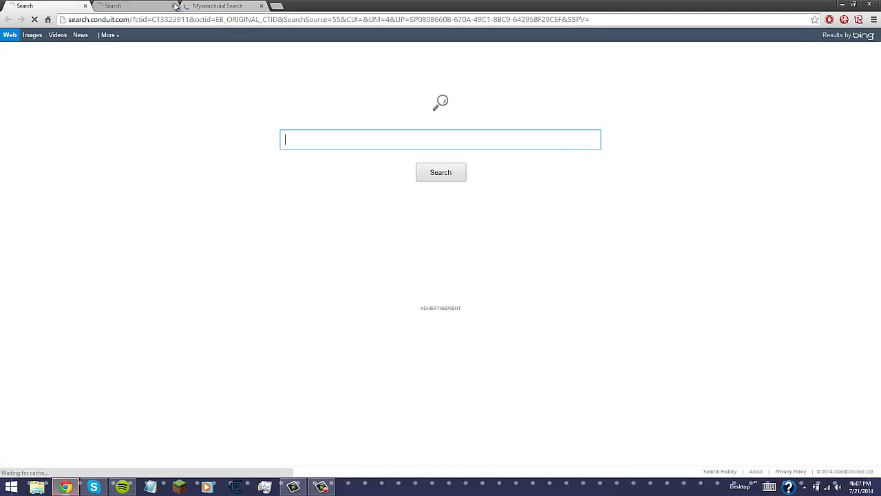
{"action": "left_click", "coordinate": [183, 21]}
{"action": "type", "text": "roblox.c"}
{"action": "key", "text": "Return"}
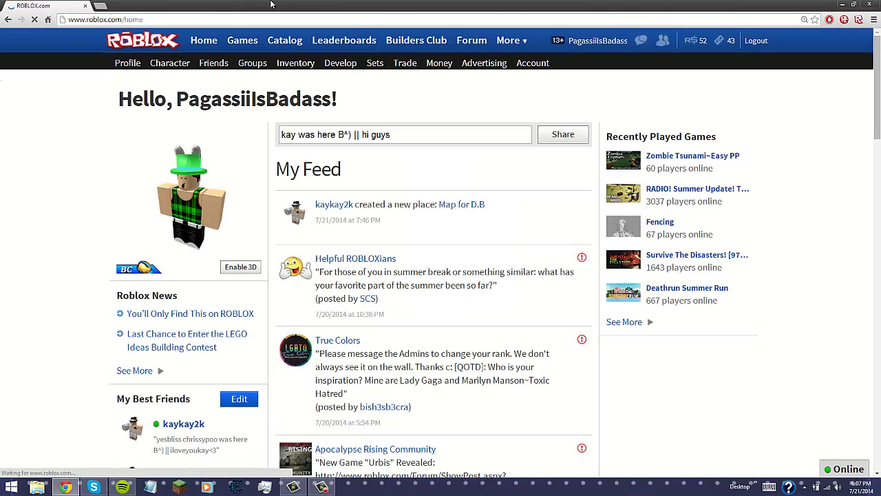
{"action": "left_click", "coordinate": [843, 4]}
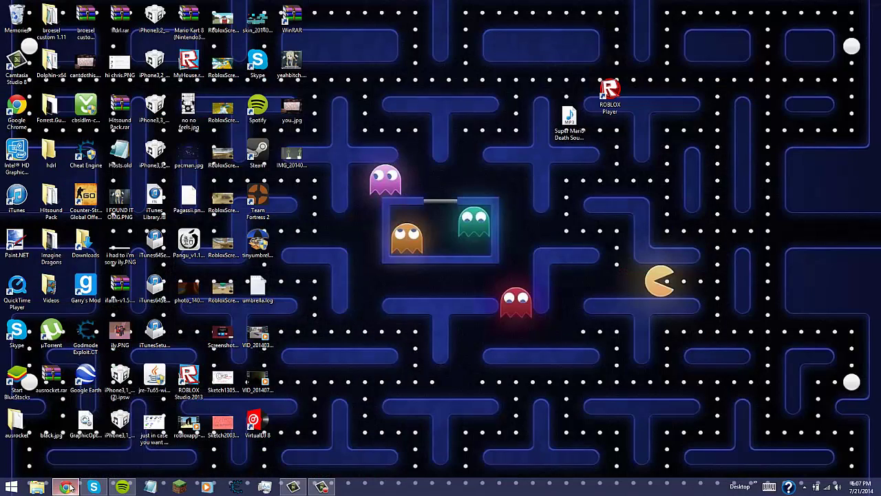
{"action": "left_click", "coordinate": [67, 487]}
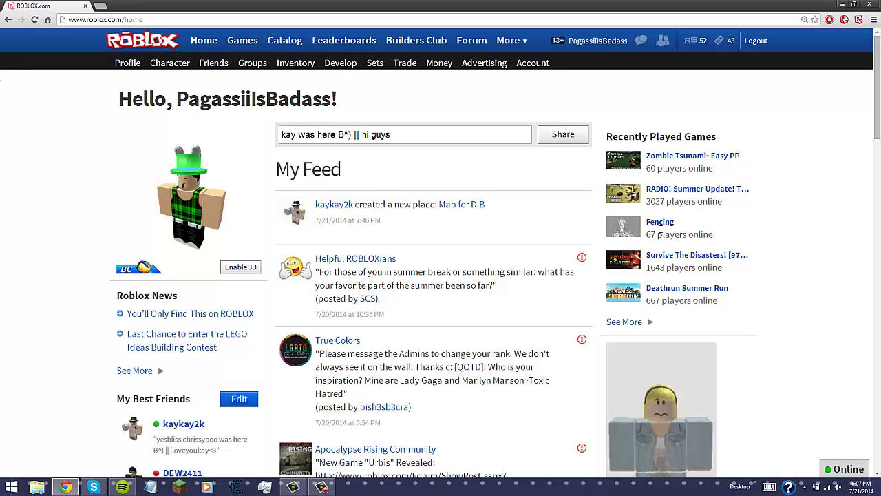
{"action": "left_click", "coordinate": [660, 229]}
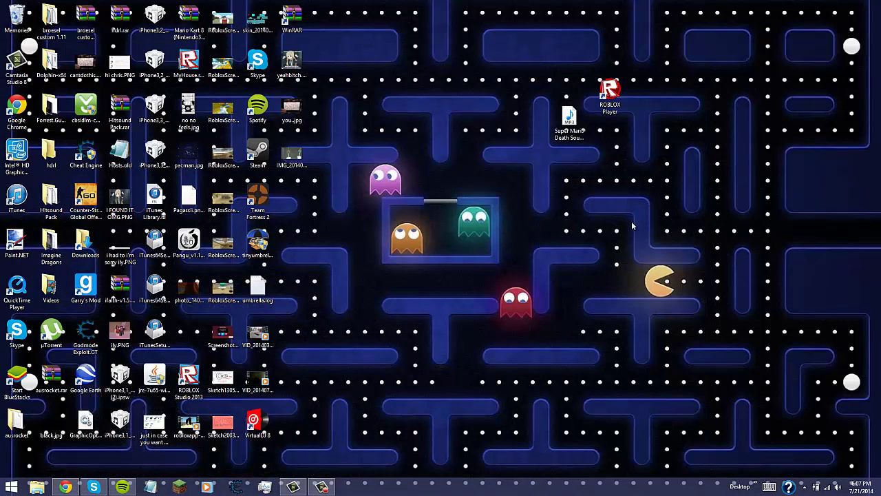
{"action": "left_click_drag", "start_coordinate": [577, 136], "coordinate": [564, 112]}
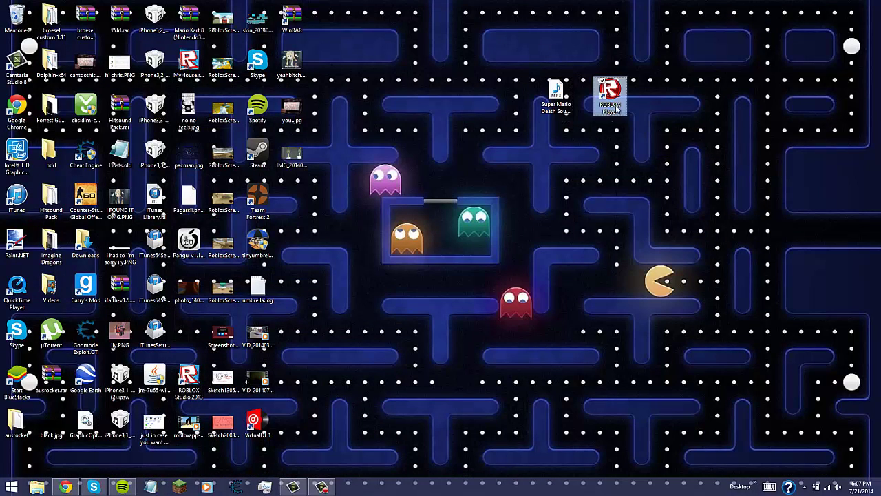
{"action": "left_click_drag", "start_coordinate": [610, 95], "coordinate": [612, 104]}
{"action": "left_click", "coordinate": [74, 487]}
{"action": "left_click", "coordinate": [102, 5]}
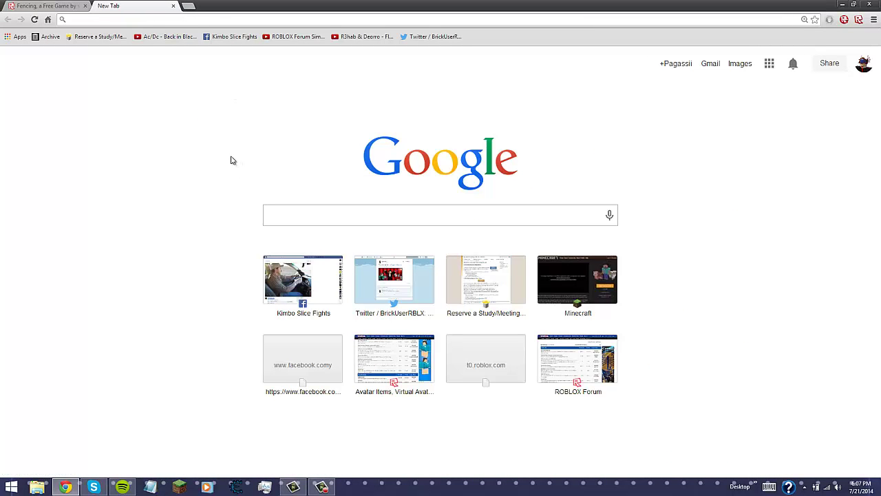
{"action": "left_click", "coordinate": [841, 4]}
Step: Play the Super Mario Death Sound MP3 from the desktop and close the media player
{"action": "left_click", "coordinate": [538, 99]}
{"action": "double_click", "coordinate": [541, 107]}
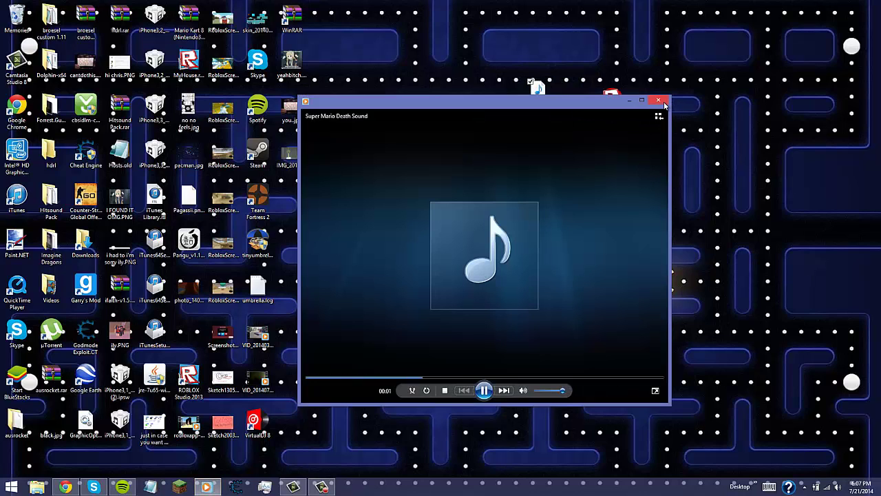
{"action": "left_click", "coordinate": [661, 101]}
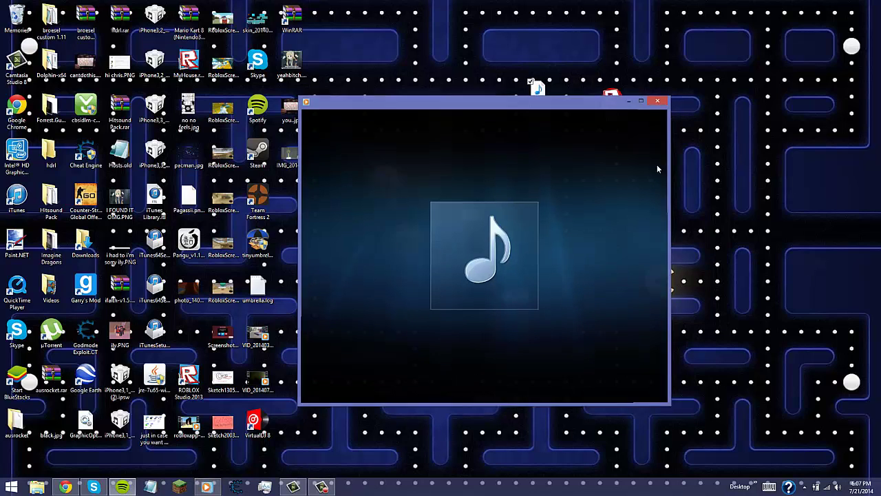
Step: Restart Chrome and load the Roblox Fencing game page by entering "fencing" as the address
{"action": "left_click", "coordinate": [66, 486]}
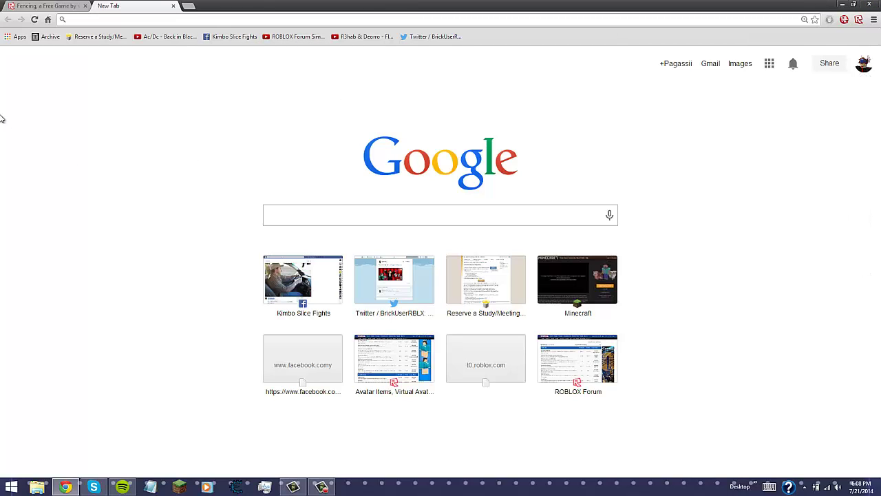
{"action": "left_click", "coordinate": [871, 4]}
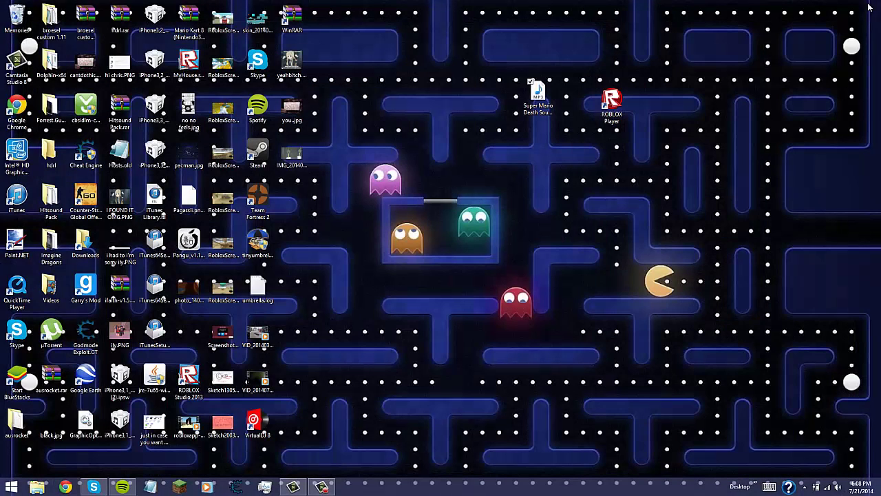
{"action": "left_click", "coordinate": [66, 487]}
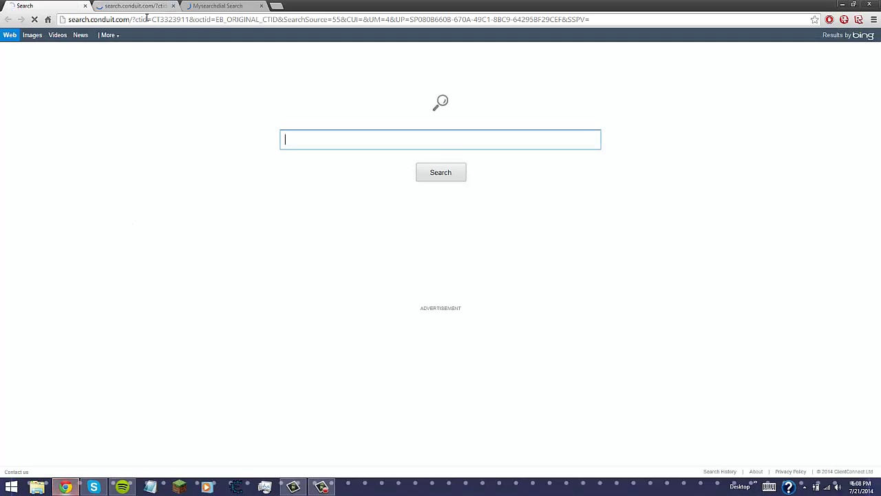
{"action": "left_click", "coordinate": [145, 24]}
{"action": "type", "text": "fencing"}
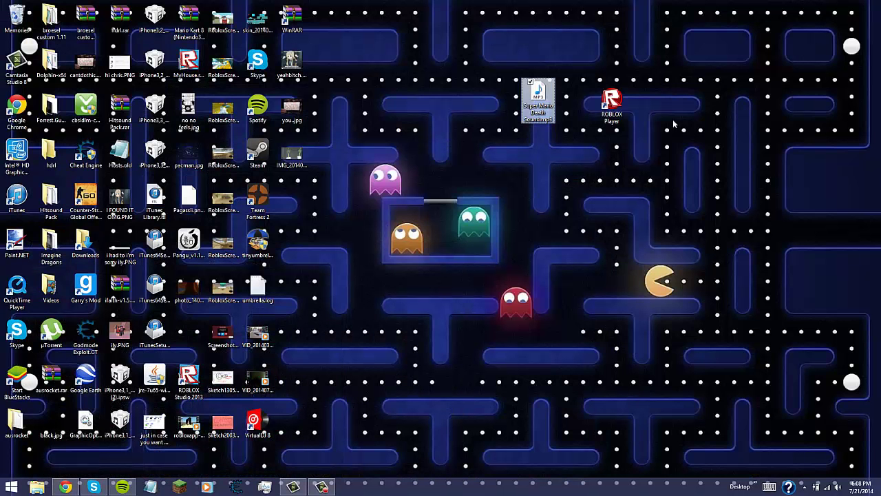
Step: Open the file location of the ROBLOX Player desktop shortcut, reposition the folder window and make it taller
{"action": "left_click", "coordinate": [618, 110]}
{"action": "left_click_drag", "start_coordinate": [618, 110], "coordinate": [608, 94]}
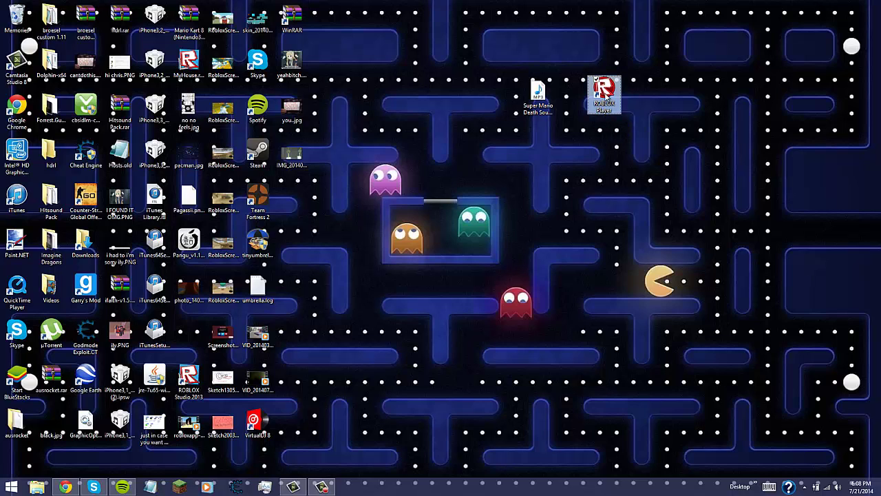
{"action": "right_click", "coordinate": [600, 92]}
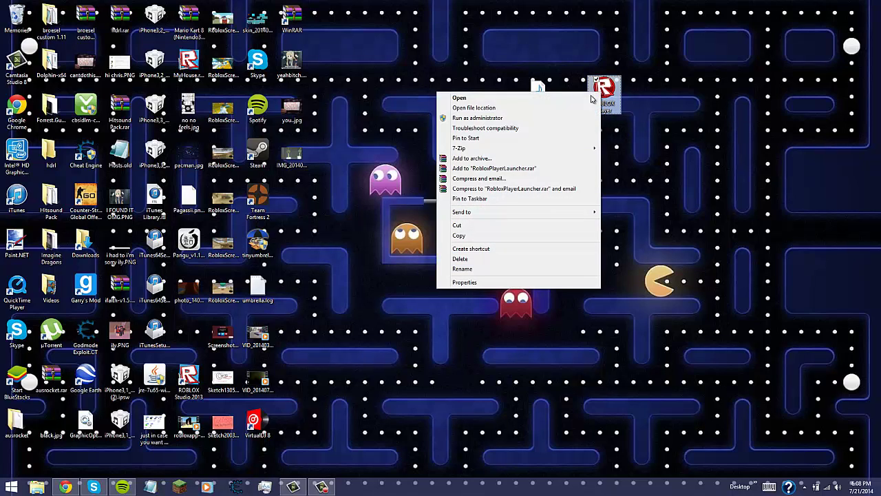
{"action": "left_click", "coordinate": [464, 109]}
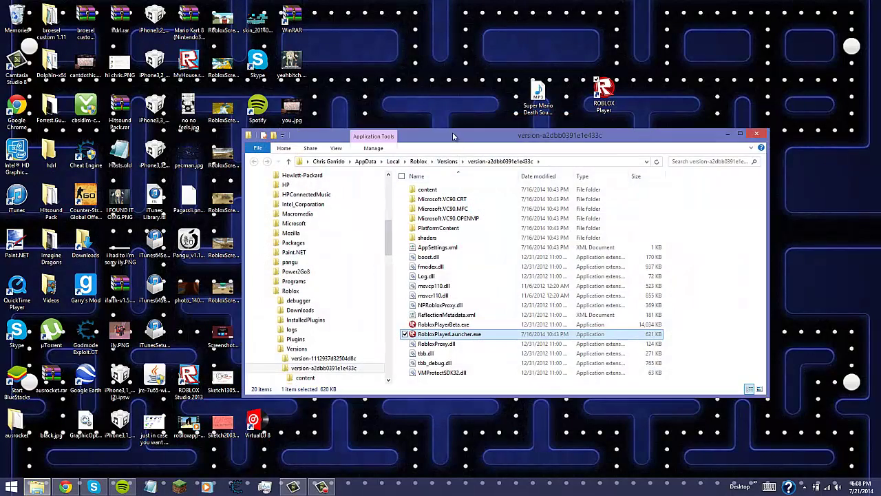
{"action": "left_click_drag", "start_coordinate": [441, 128], "coordinate": [386, 46]}
{"action": "left_click_drag", "start_coordinate": [430, 316], "coordinate": [406, 437]}
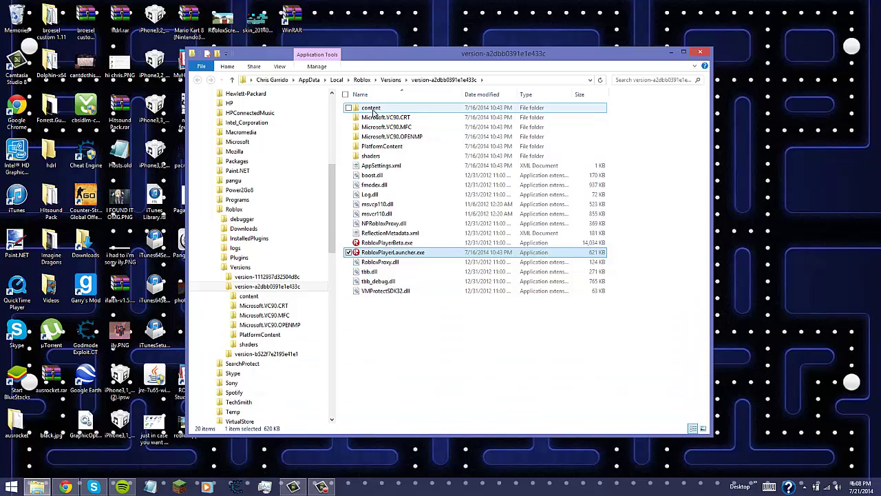
Step: Open the sounds folder inside the Roblox version's content folder
{"action": "double_click", "coordinate": [370, 109]}
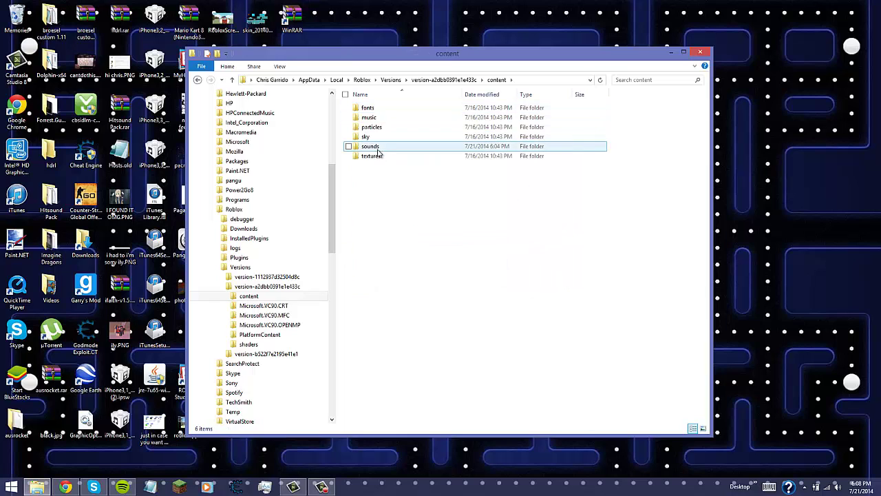
{"action": "left_click", "coordinate": [377, 148]}
{"action": "double_click", "coordinate": [377, 149]}
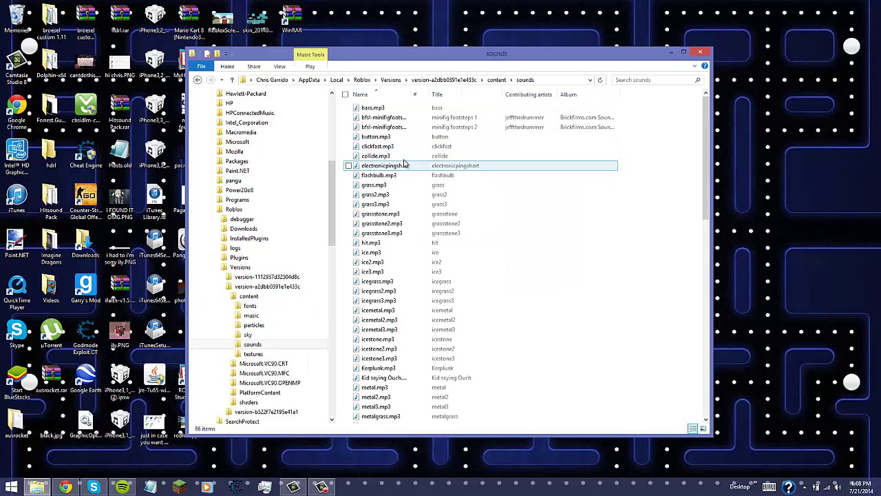
Step: Find uuhhh.mp3 in the sounds folder, play it twice and close the media player
{"action": "scroll", "coordinate": [404, 164], "scroll_direction": "down", "scroll_amount": 17}
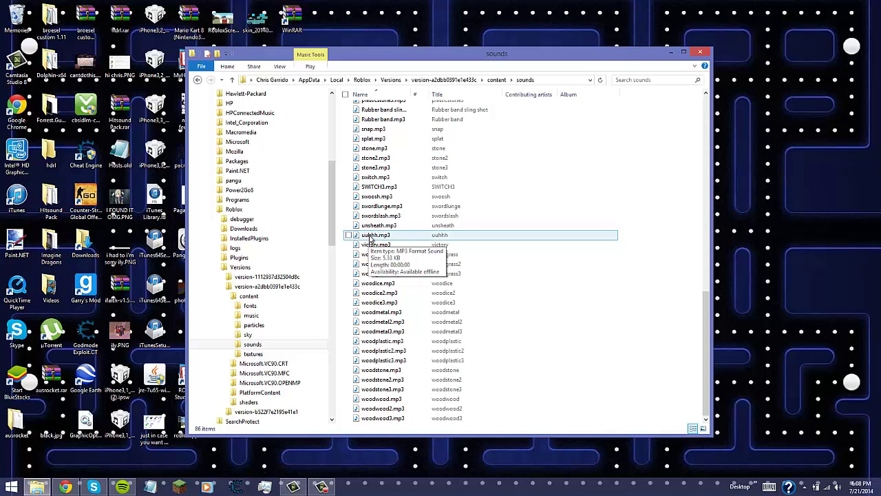
{"action": "double_click", "coordinate": [370, 237]}
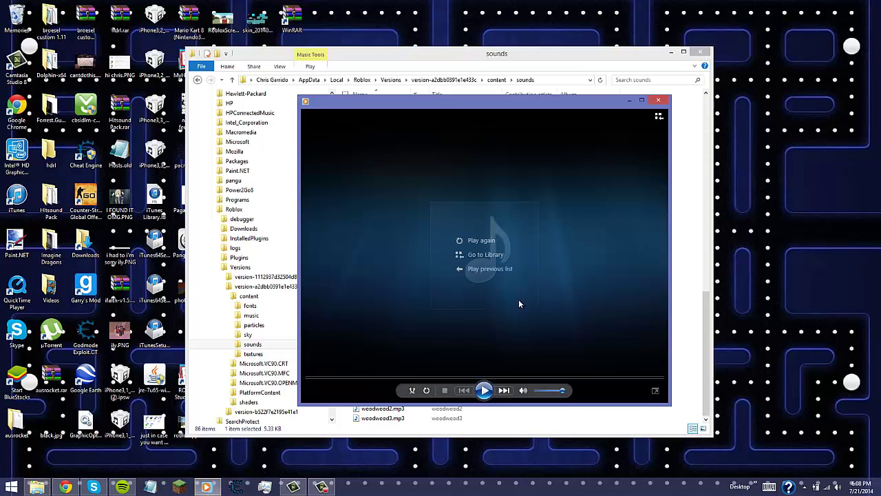
{"action": "left_click", "coordinate": [501, 240]}
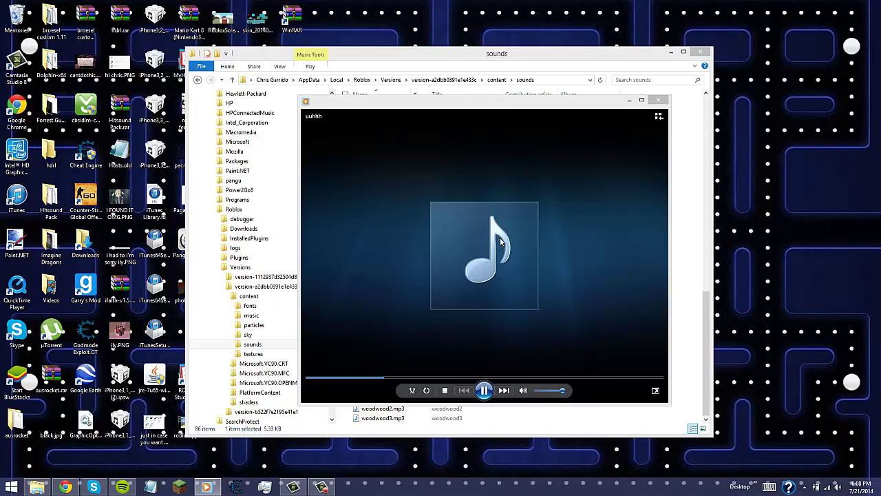
{"action": "left_click", "coordinate": [658, 99]}
Step: Delete the original uuhhh.mp3 from the Roblox sounds folder
{"action": "left_click_drag", "start_coordinate": [577, 59], "coordinate": [486, 78]}
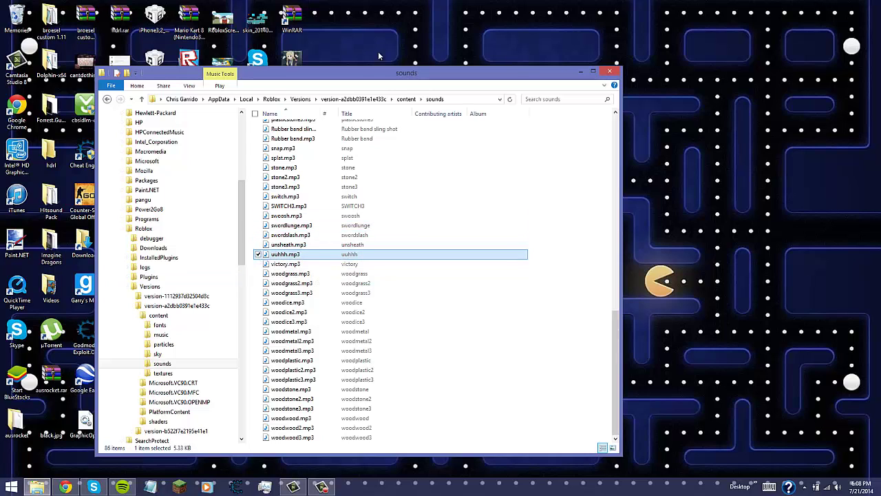
{"action": "right_click", "coordinate": [283, 254]}
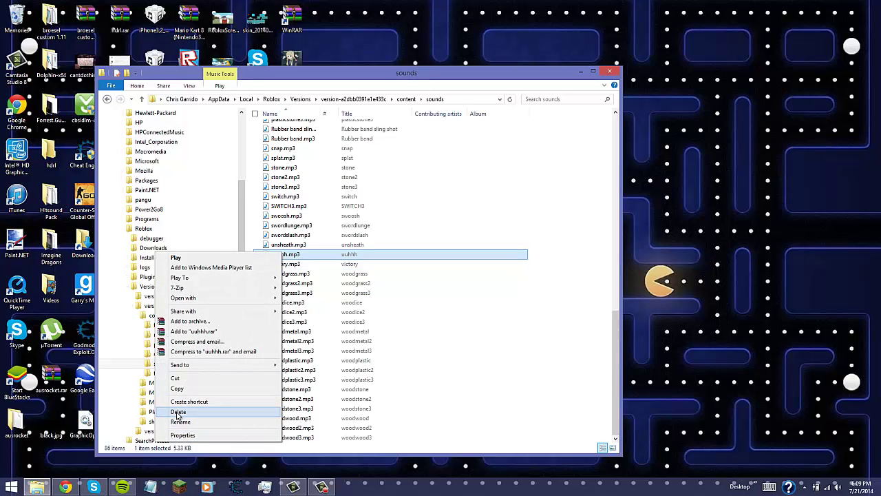
{"action": "left_click", "coordinate": [177, 412]}
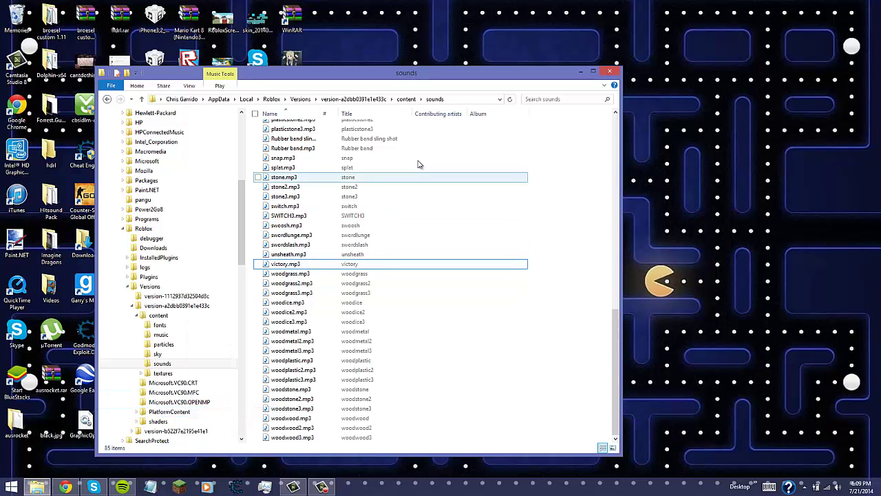
Step: Move the folder window clear of the desktop's Super Mario Death Sound MP3 and rename that file uuhhh.mp3
{"action": "left_click_drag", "start_coordinate": [425, 74], "coordinate": [343, 68]}
{"action": "left_click_drag", "start_coordinate": [548, 96], "coordinate": [619, 185]}
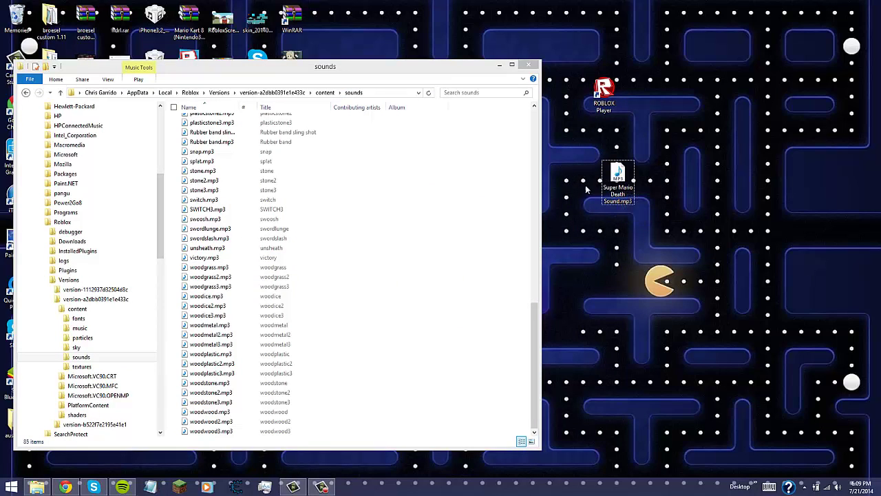
{"action": "right_click", "coordinate": [616, 174]}
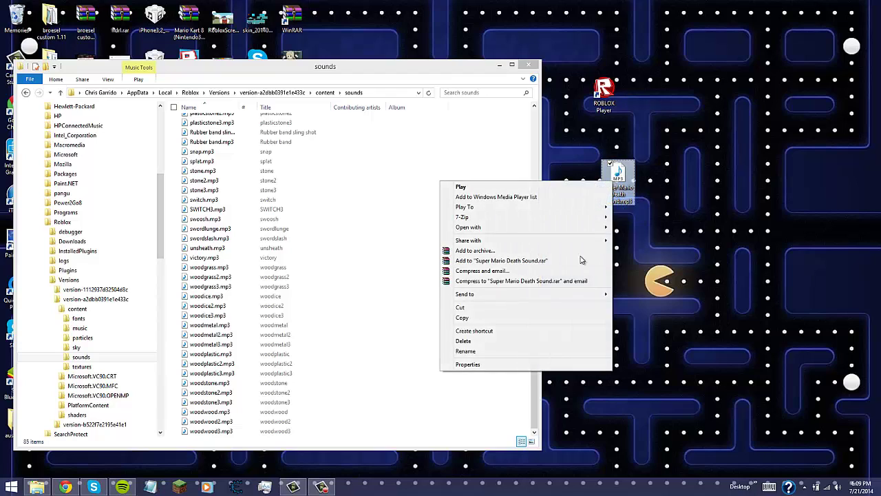
{"action": "left_click", "coordinate": [466, 351]}
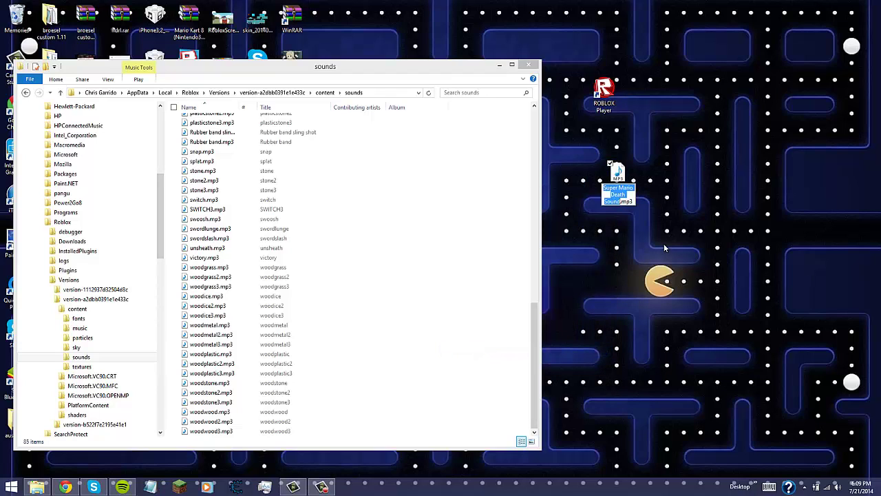
{"action": "type", "text": "uuhhh"}
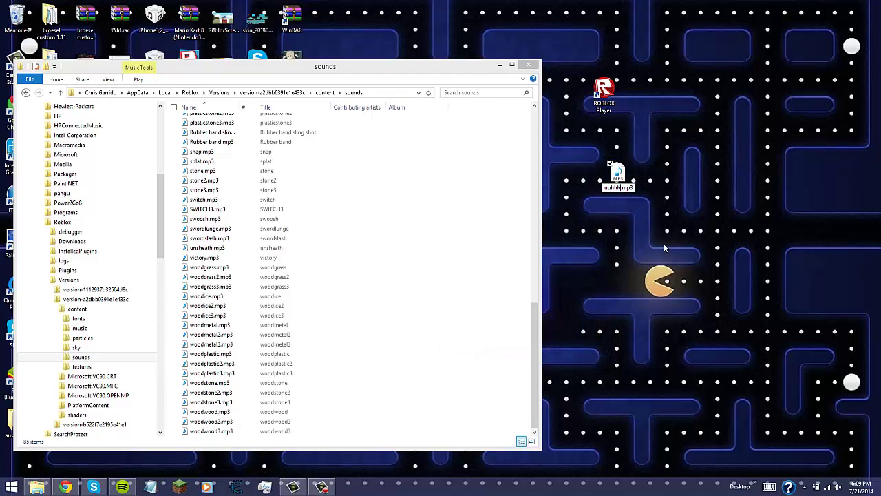
{"action": "key", "text": "Return"}
Step: Move the renamed uuhhh.mp3 from the desktop into the Roblox sounds folder and close the folder window
{"action": "left_click_drag", "start_coordinate": [415, 66], "coordinate": [451, 54]}
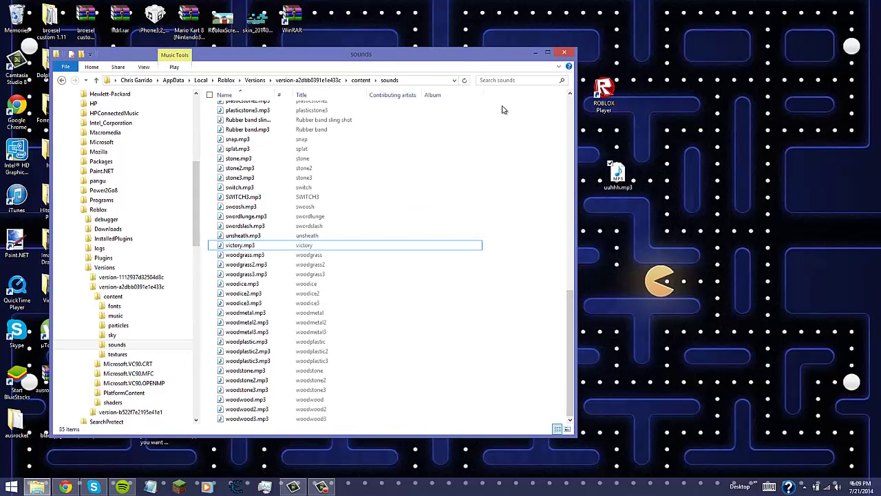
{"action": "left_click_drag", "start_coordinate": [618, 177], "coordinate": [495, 213]}
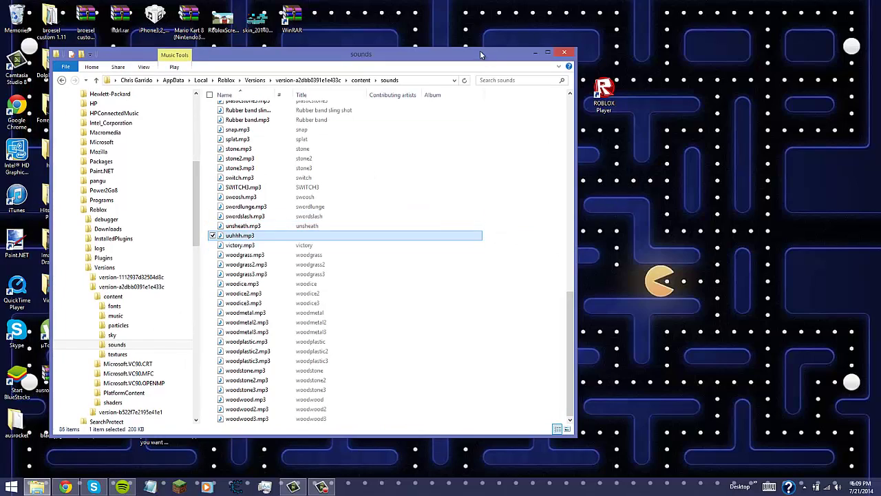
{"action": "left_click", "coordinate": [566, 55]}
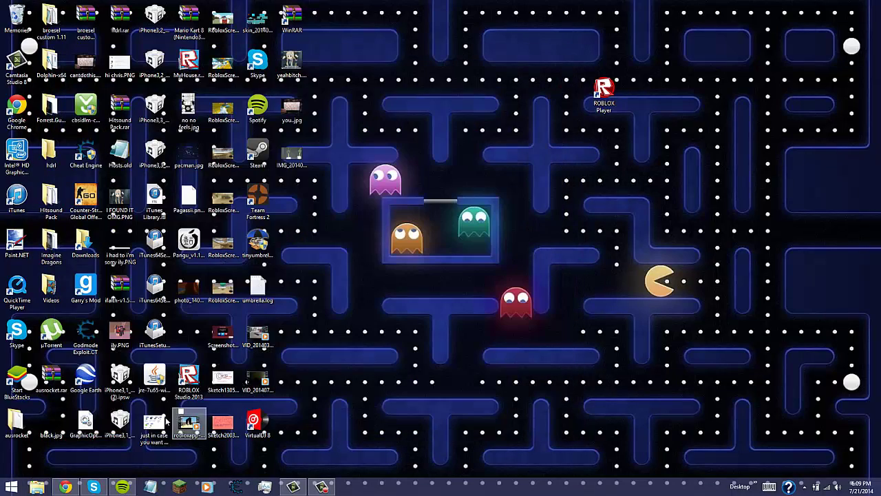
Step: Switch to Chrome and close the two extra search tabs, keeping the Roblox Fencing page open
{"action": "left_click", "coordinate": [65, 486]}
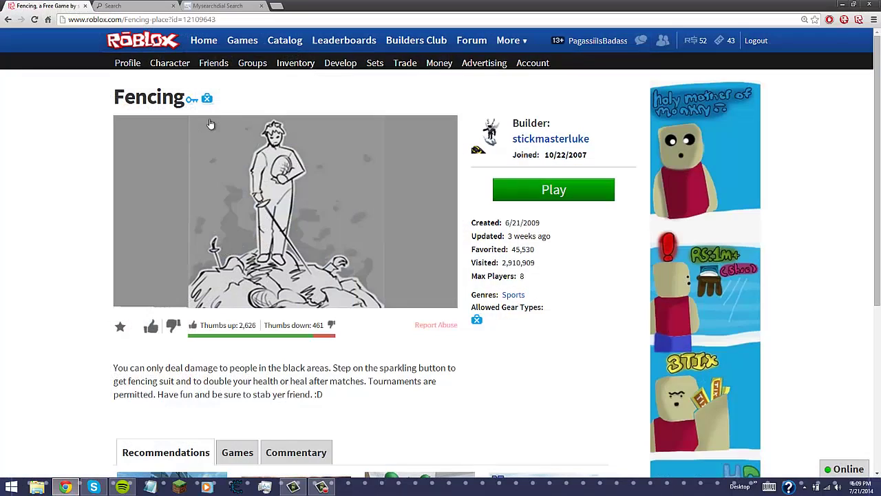
{"action": "left_click", "coordinate": [173, 6]}
{"action": "left_click", "coordinate": [173, 6]}
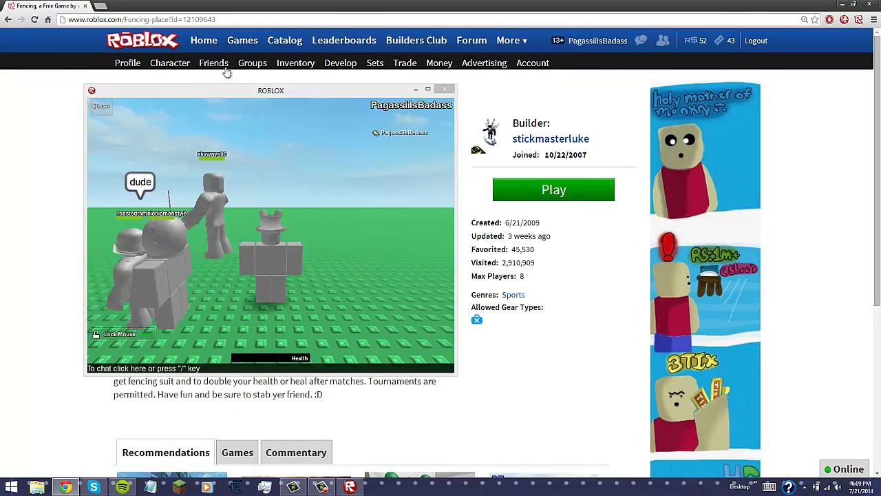
Step: Maximize the Roblox game window running the Fencing place
{"action": "left_click", "coordinate": [427, 89]}
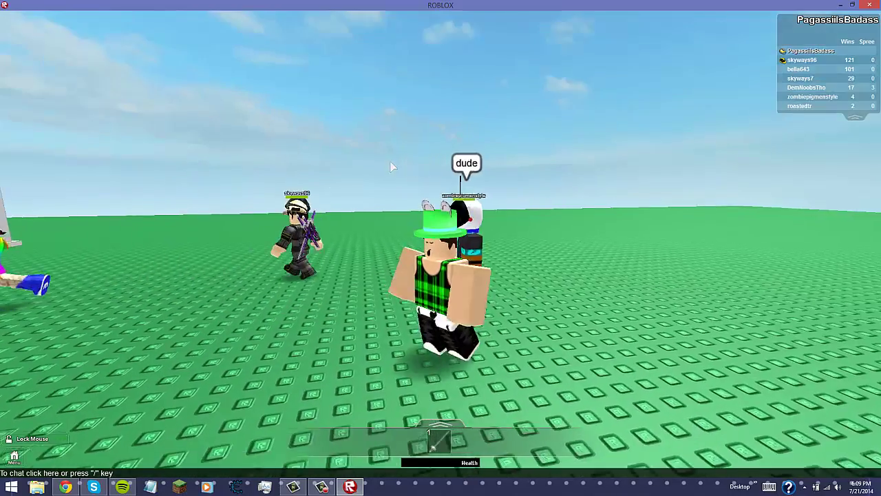
{"action": "key", "text": "Escape"}
{"action": "key", "text": "Escape"}
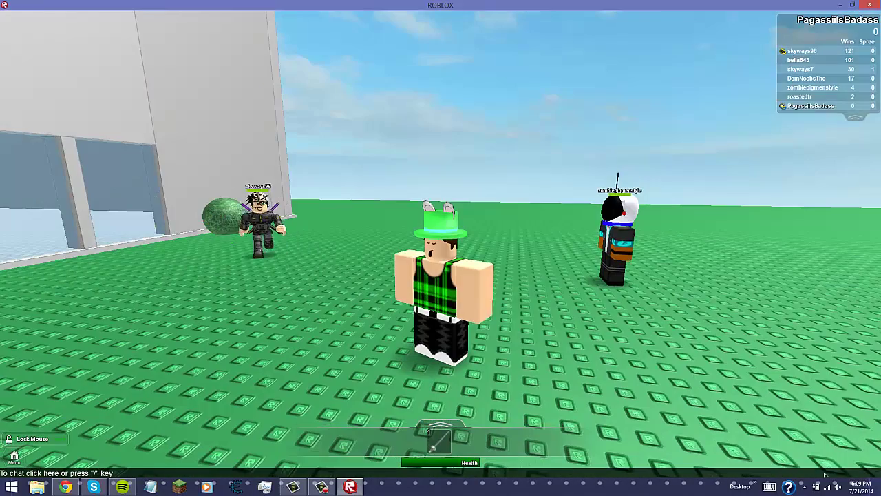
Step: Check the ROBLOX volume level in the Windows volume mixer, close the mixer and return to the game
{"action": "left_click", "coordinate": [840, 486]}
{"action": "left_click", "coordinate": [839, 460]}
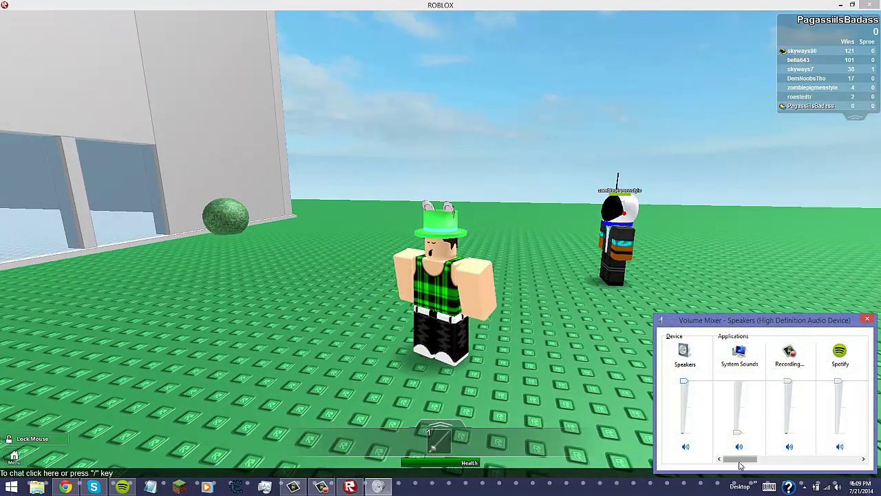
{"action": "left_click_drag", "start_coordinate": [736, 458], "coordinate": [807, 458]}
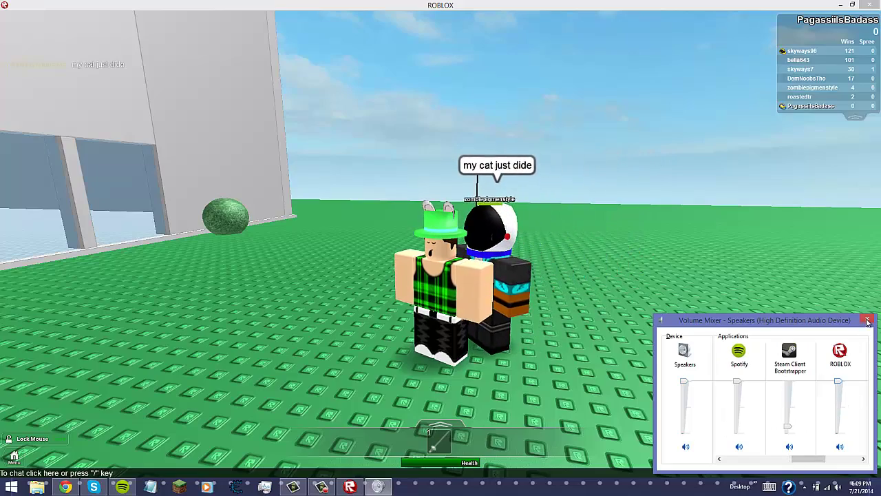
{"action": "left_click", "coordinate": [545, 282]}
Step: Reset the character in the Fencing game to trigger the replaced death sound
{"action": "key", "text": "Escape"}
{"action": "left_click", "coordinate": [471, 214]}
{"action": "left_click", "coordinate": [493, 301]}
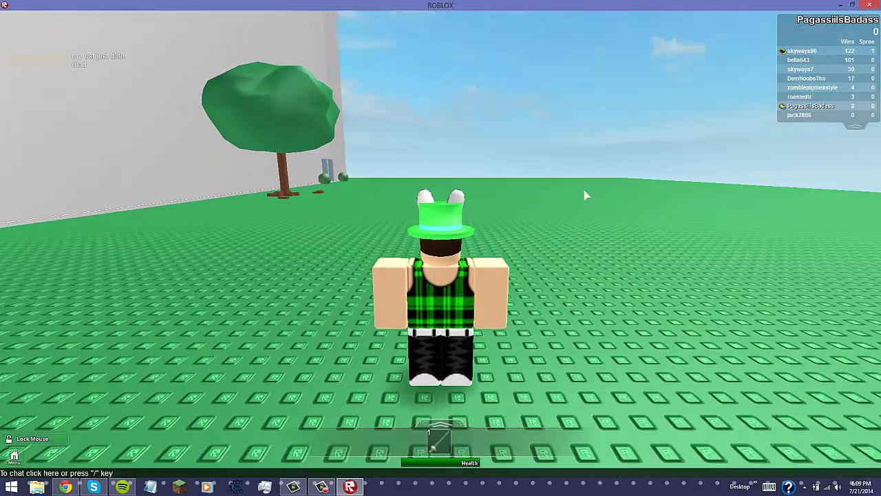
Step: Walk the character across the grass, through the building's entrance and up to the dark fencing platform near the other players
{"action": "key", "text": "w"}
{"action": "key", "text": "s"}
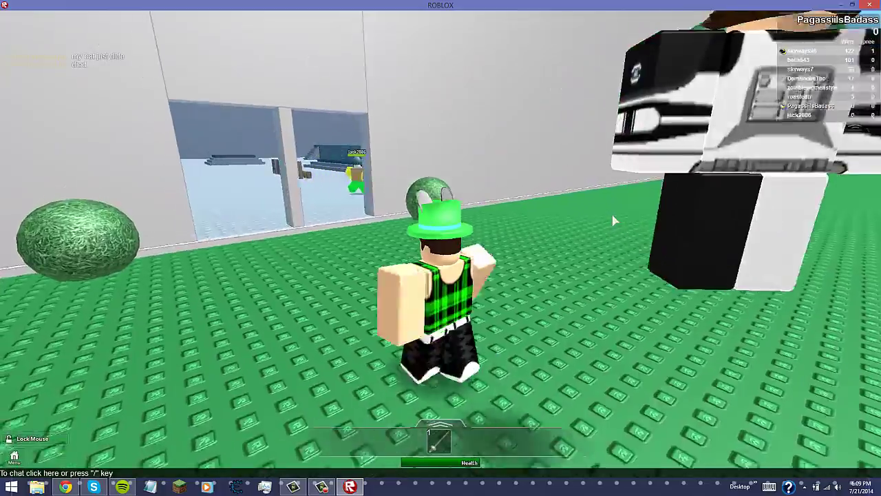
{"action": "key", "text": "w"}
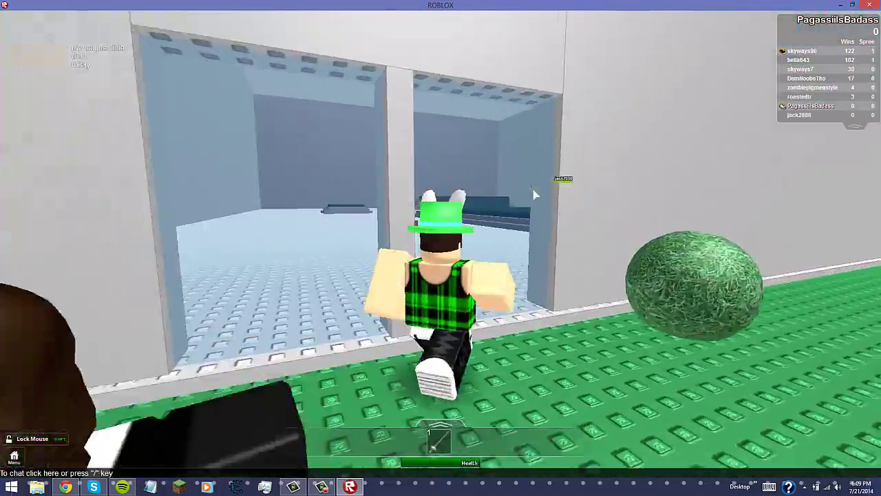
{"action": "key", "text": "w"}
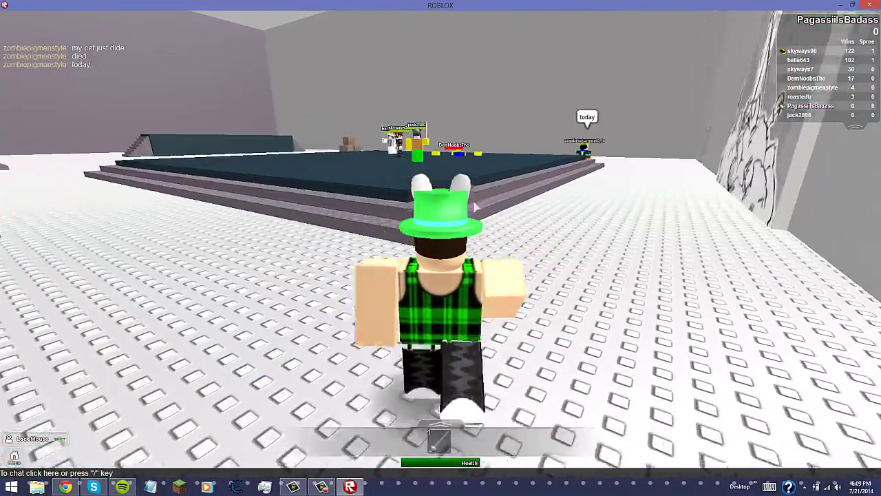
{"action": "key", "text": "w"}
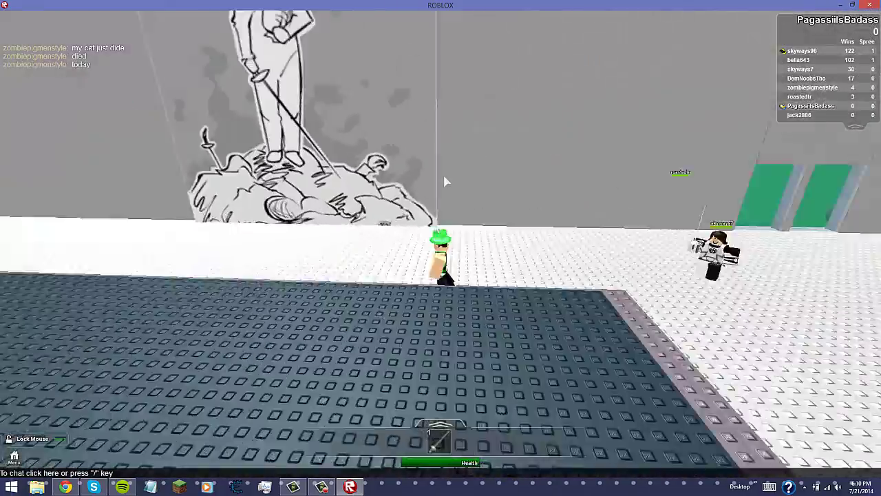
{"action": "key", "text": "w"}
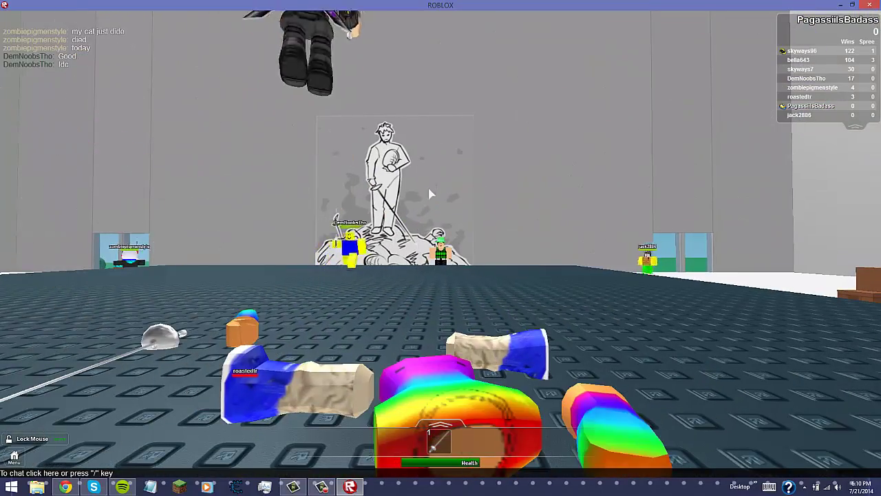
Step: Move the character onto the white floor beside the swordsman mural and bring up the screen recorder's controls
{"action": "key", "text": "s"}
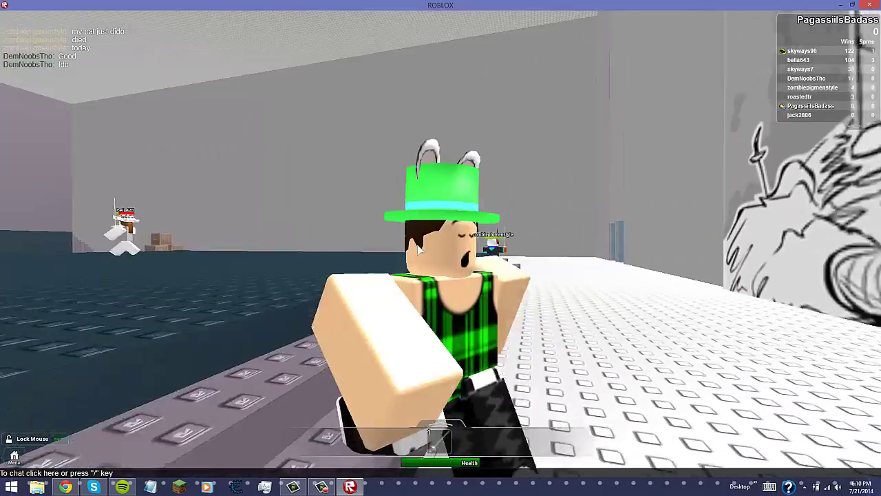
{"action": "key", "text": "Left"}
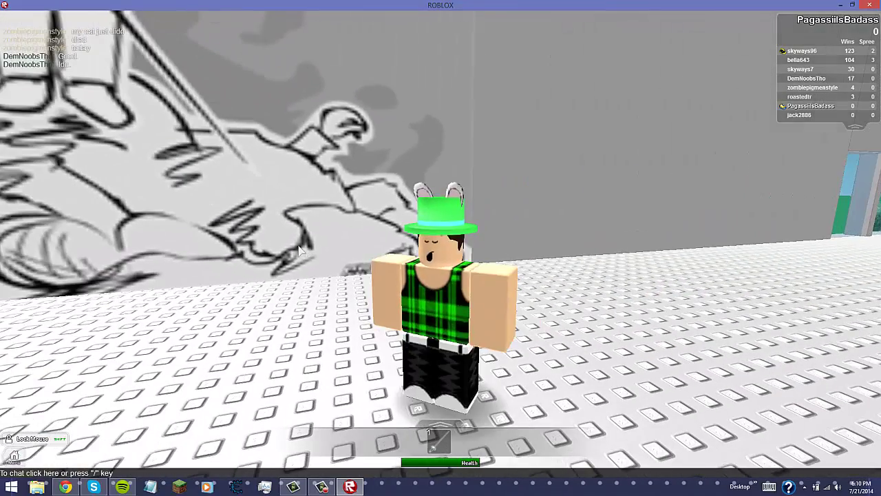
{"action": "scroll", "coordinate": [339, 351], "scroll_direction": "down", "scroll_amount": 3}
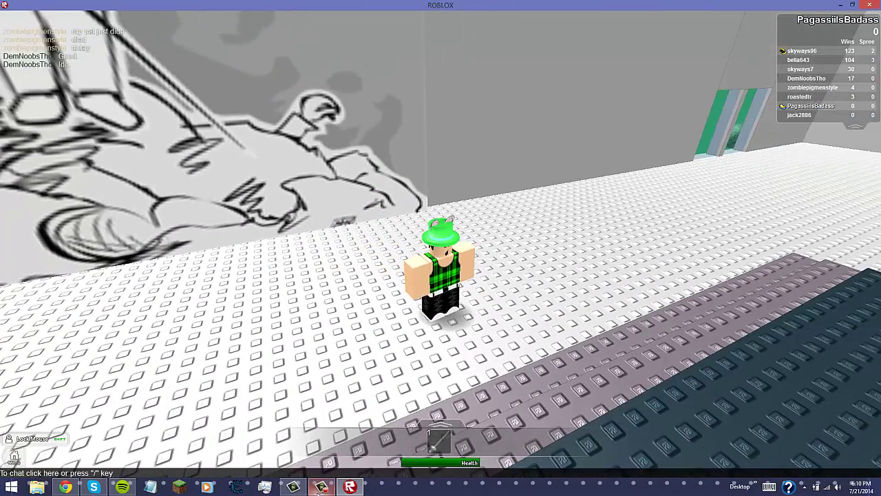
{"action": "left_click", "coordinate": [320, 487]}
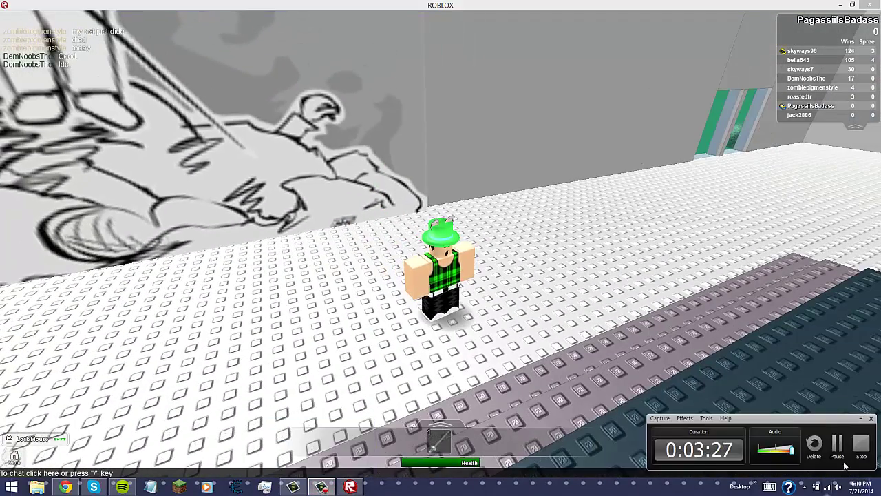